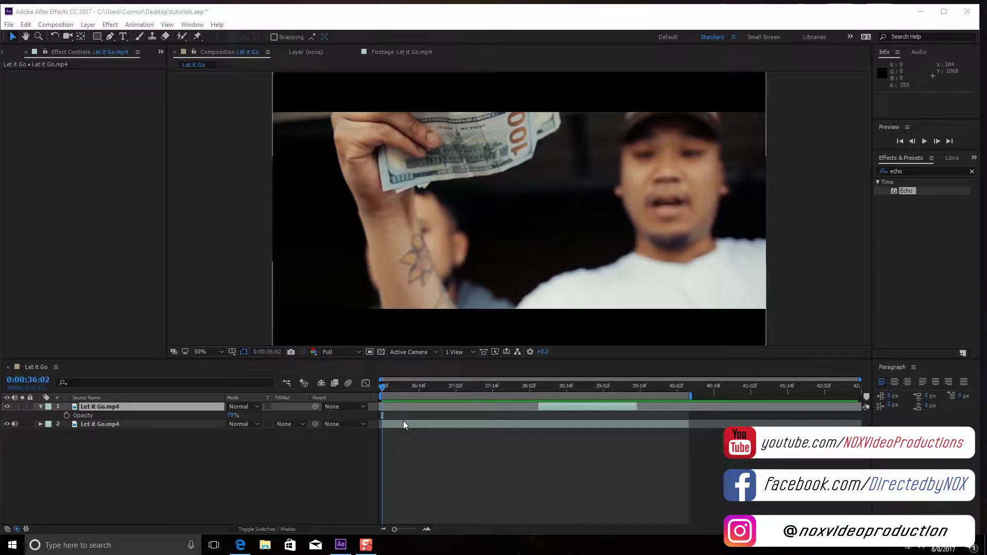
Preview the echo, delete the old echo layer, and preview the lone clip to 0:00:38:13
key(space)
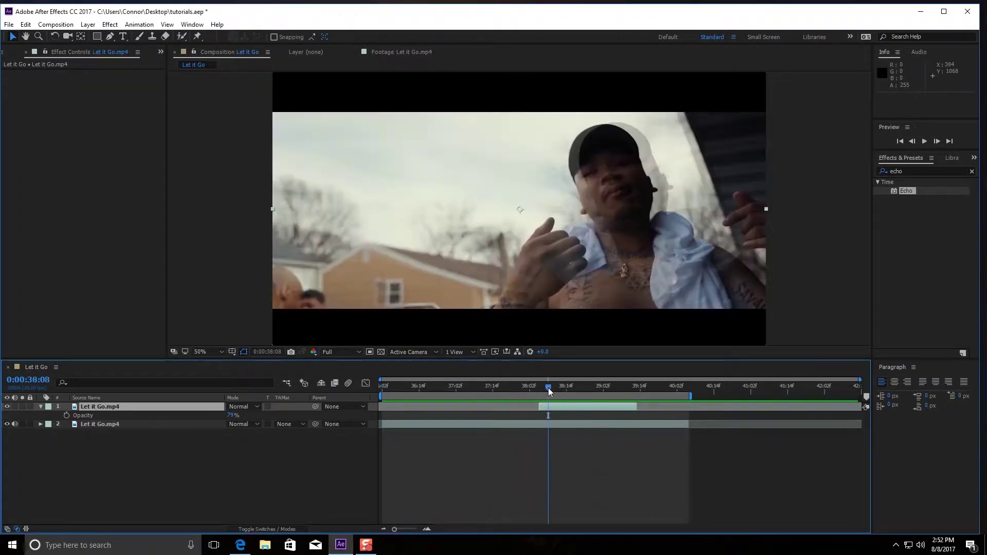
mouse_move(549, 389)
mouse_down()
mouse_move(616, 390)
mouse_move(543, 392)
mouse_up()
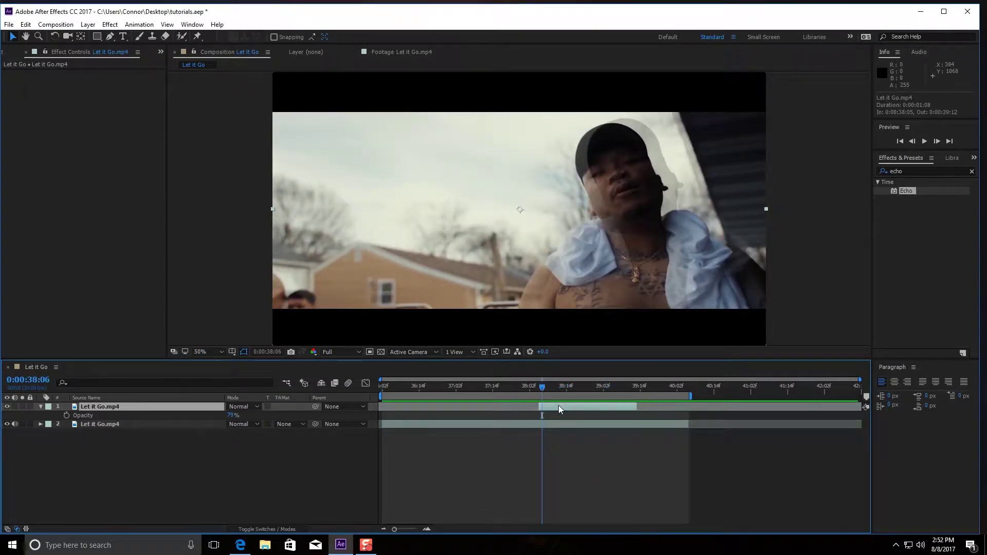
key(Delete)
drag(544, 387, 465, 389)
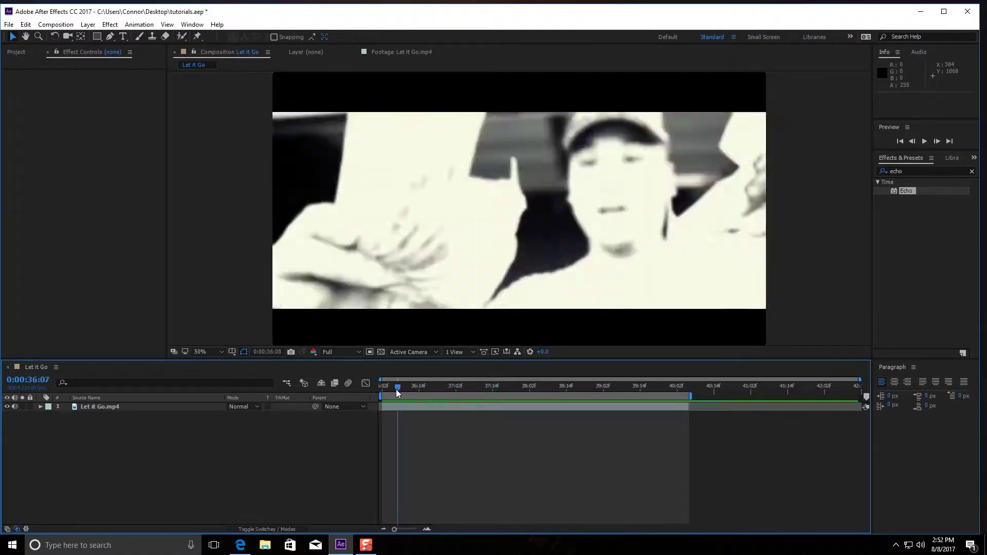
key(space)
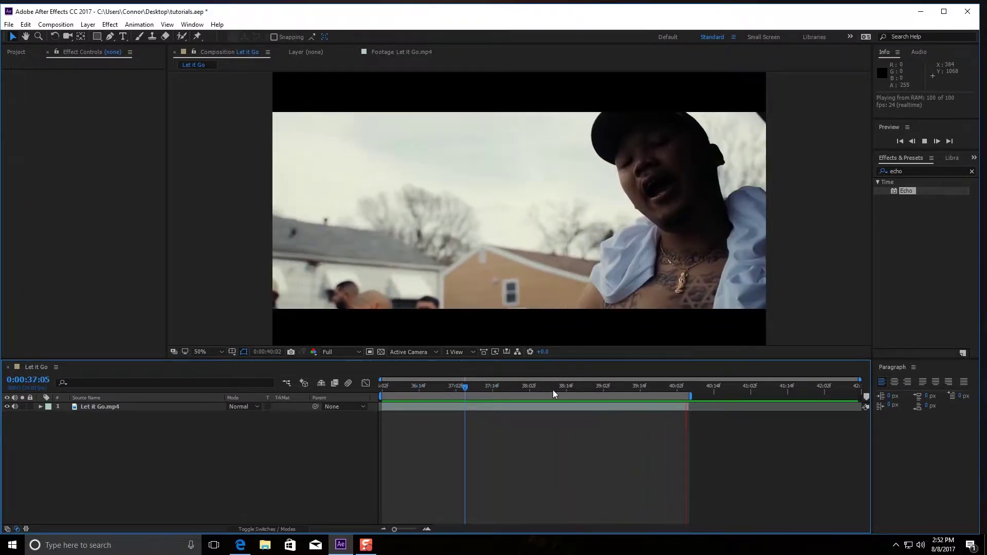
mouse_move(553, 389)
mouse_down()
mouse_move(564, 390)
mouse_move(539, 389)
mouse_up()
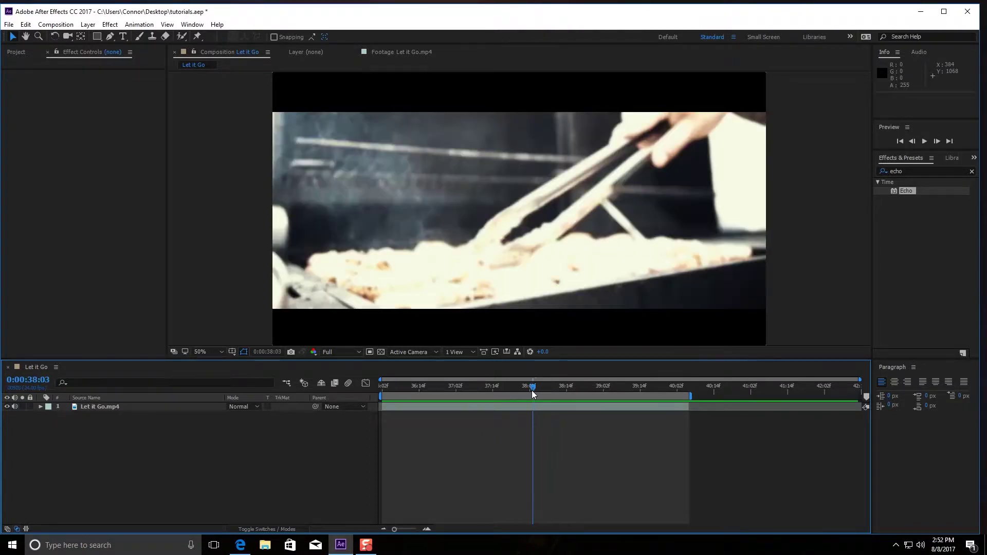
Duplicate the Let it Go.mp4 layer and start the copy at the playhead, around 0:00:38:05
click(537, 407)
key(ctrl+c)
key(ctrl+v)
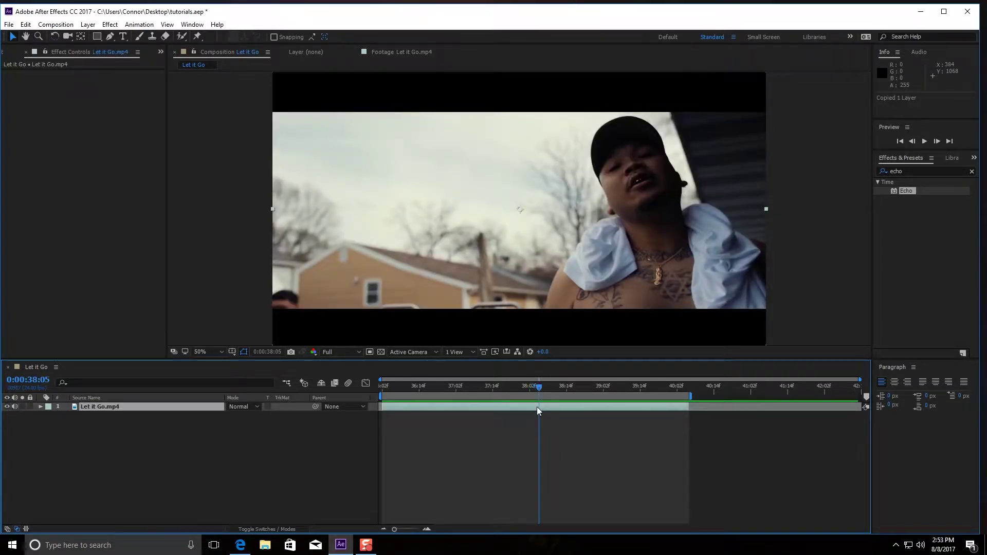
mouse_move(378, 406)
mouse_down()
mouse_move(538, 406)
mouse_move(642, 389)
mouse_move(643, 407)
mouse_move(537, 387)
mouse_up()
click(536, 389)
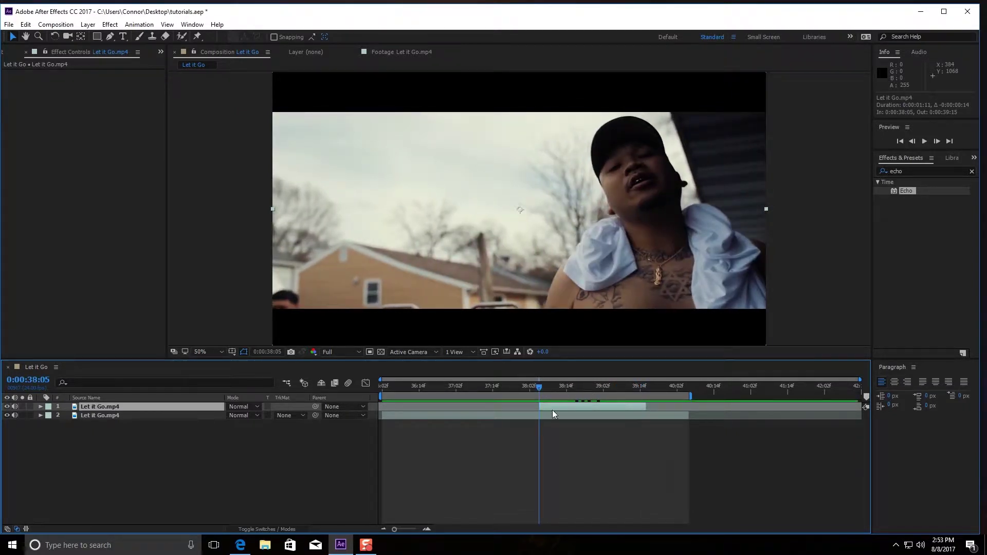
Lower the duplicate layer's Opacity to 75% and deselect it
key(t)
drag(234, 416, 230, 417)
click(233, 417)
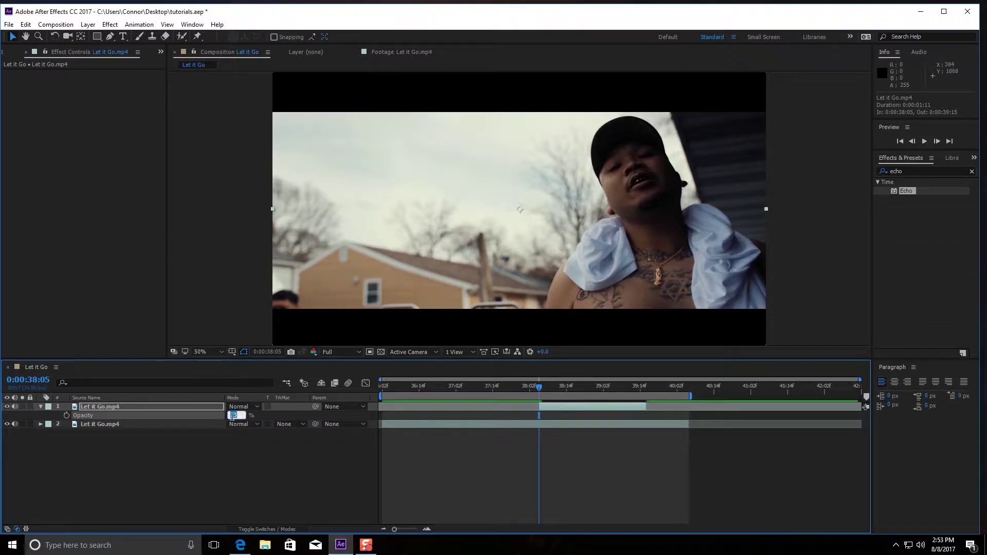
key(Return)
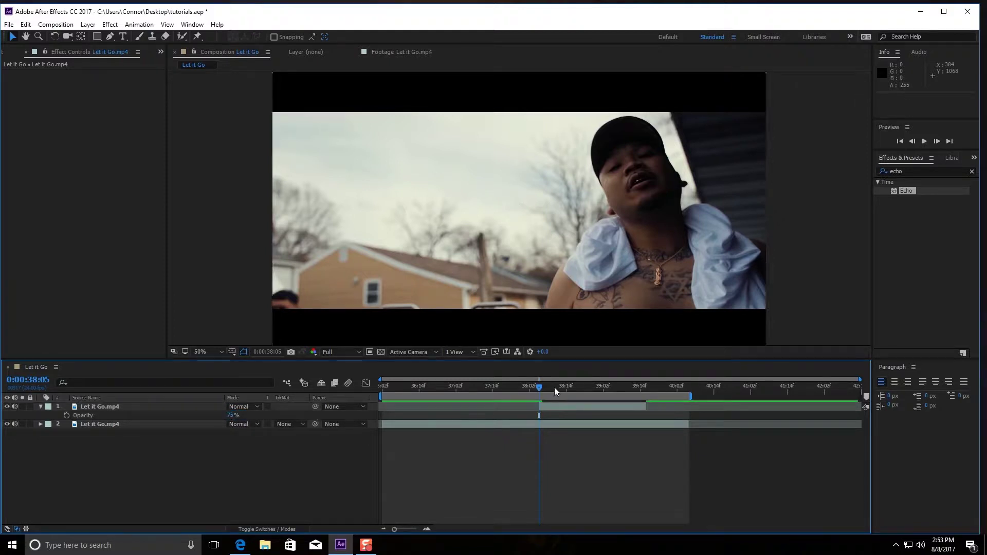
click(545, 414)
Offset the duplicate to start at 0:00:38:05, extend it to 0:00:39:15, and return to the start
drag(549, 407, 541, 410)
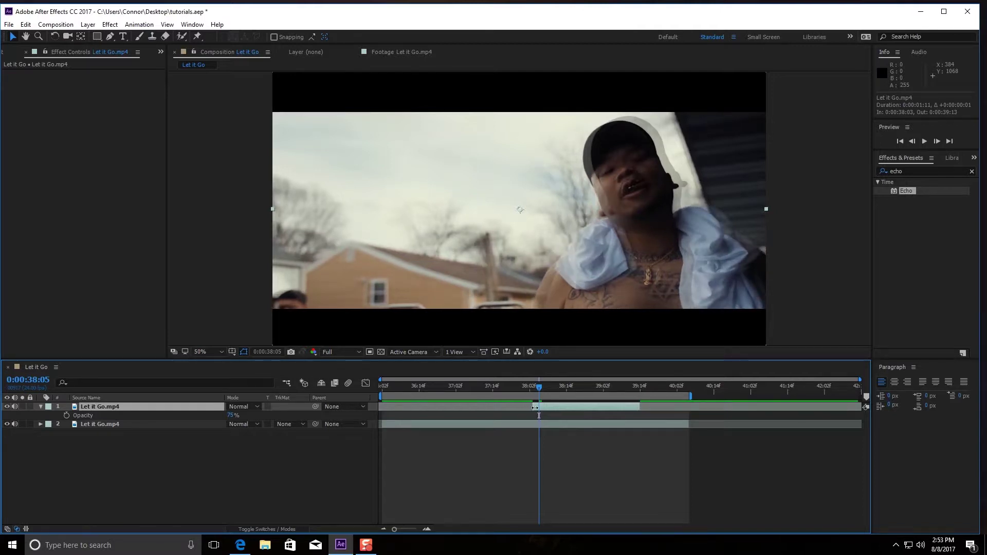
drag(535, 409, 539, 409)
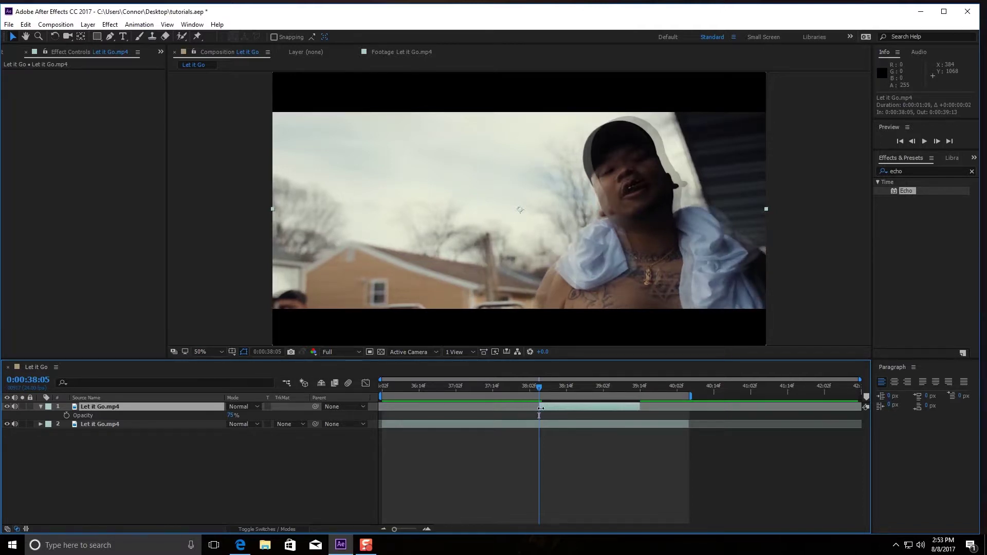
click(640, 395)
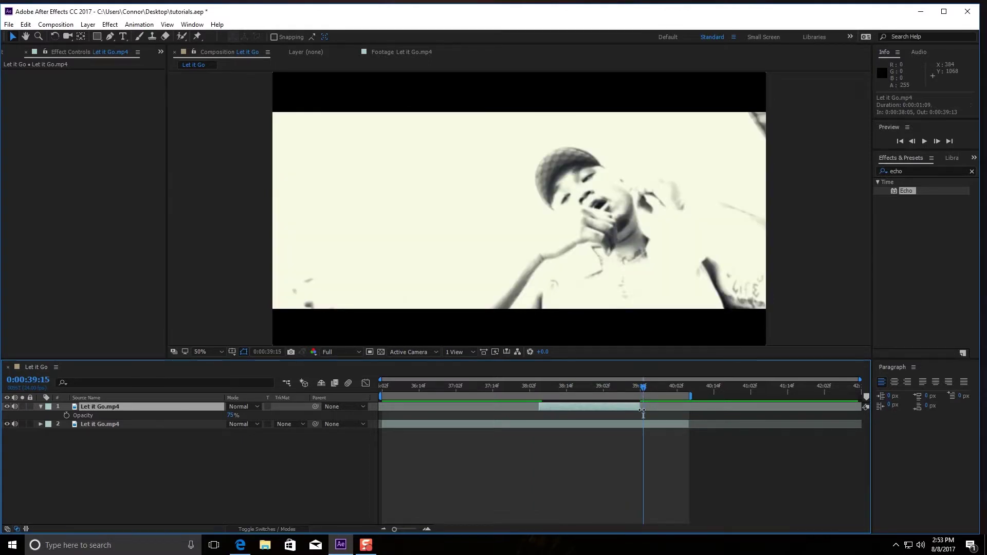
drag(640, 409, 644, 409)
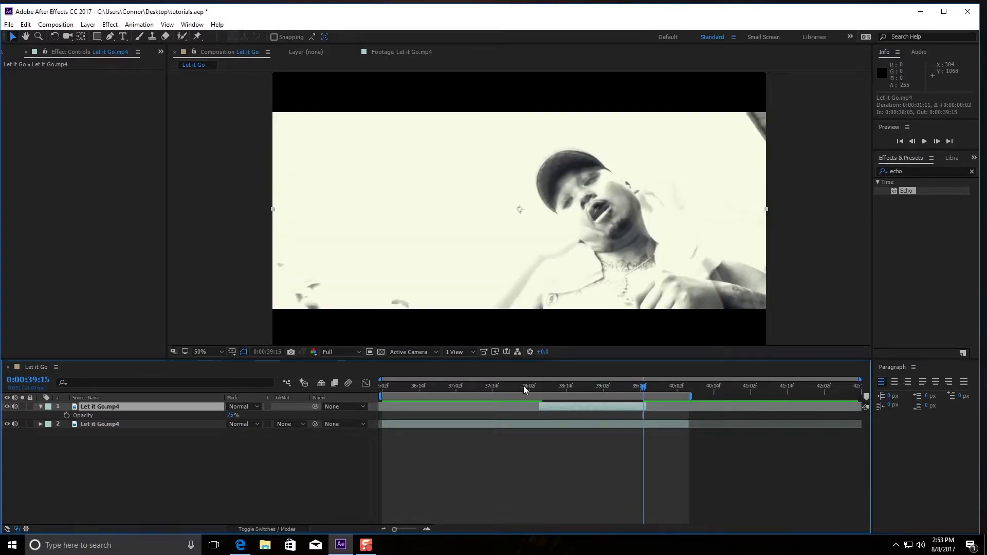
click(538, 388)
mouse_move(539, 388)
mouse_down()
mouse_move(410, 390)
mouse_move(356, 413)
mouse_up()
Preview the echo, drop the duplicate's opacity to 37%, and preview the fainter ghost
key(space)
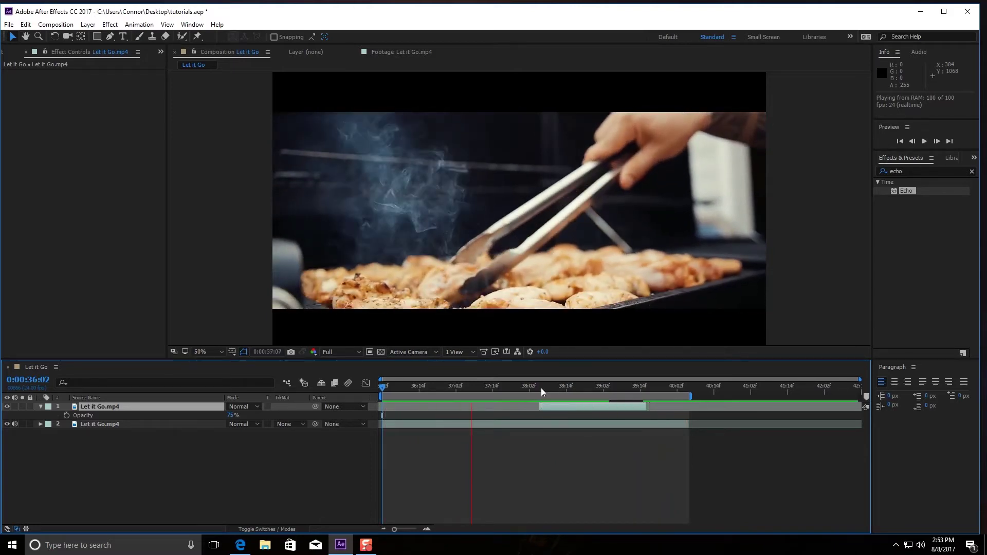
drag(540, 388, 591, 388)
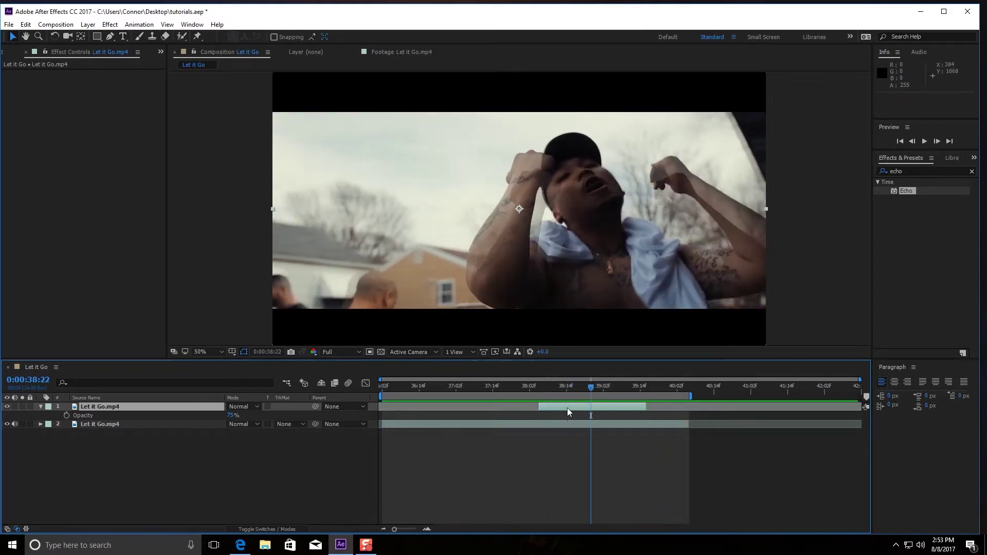
drag(232, 415, 213, 415)
click(384, 386)
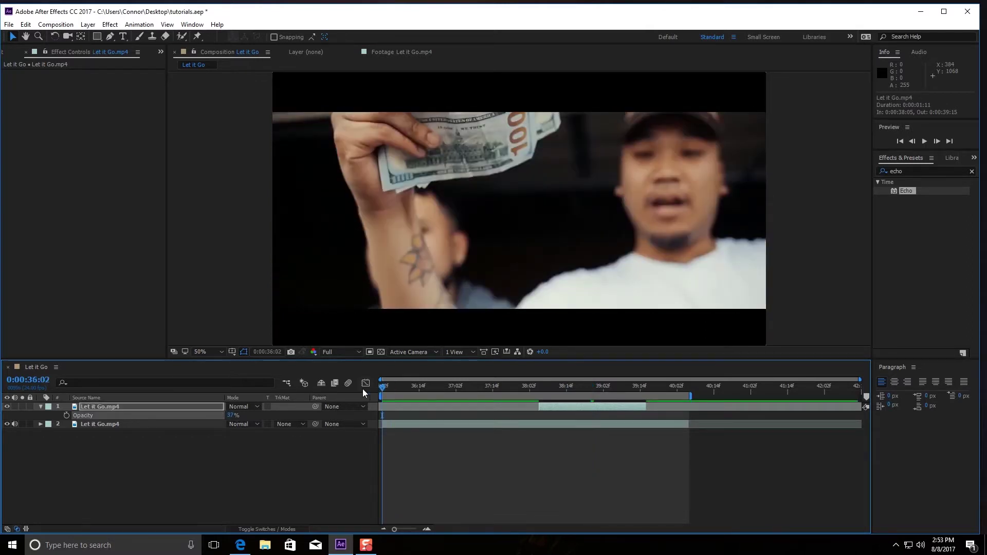
key(space)
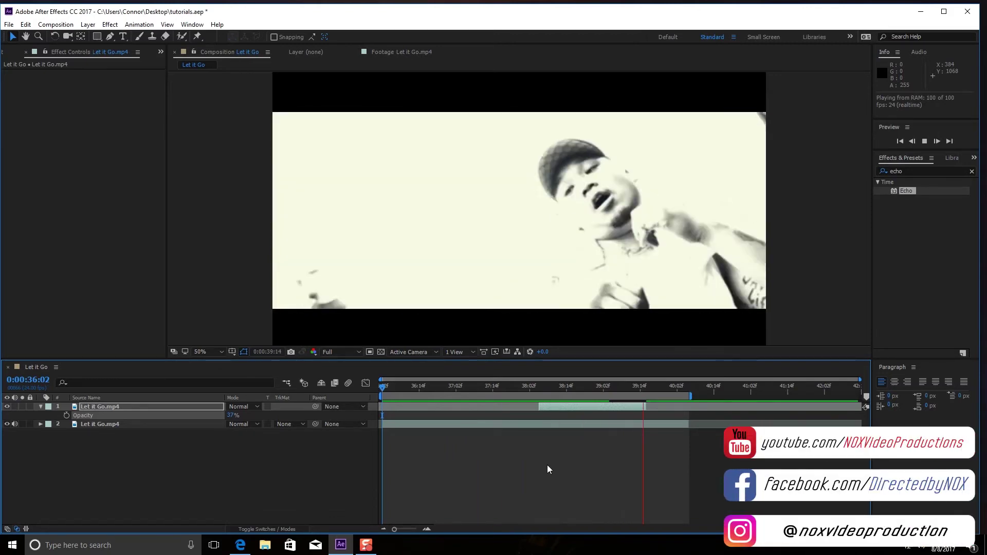
click(546, 388)
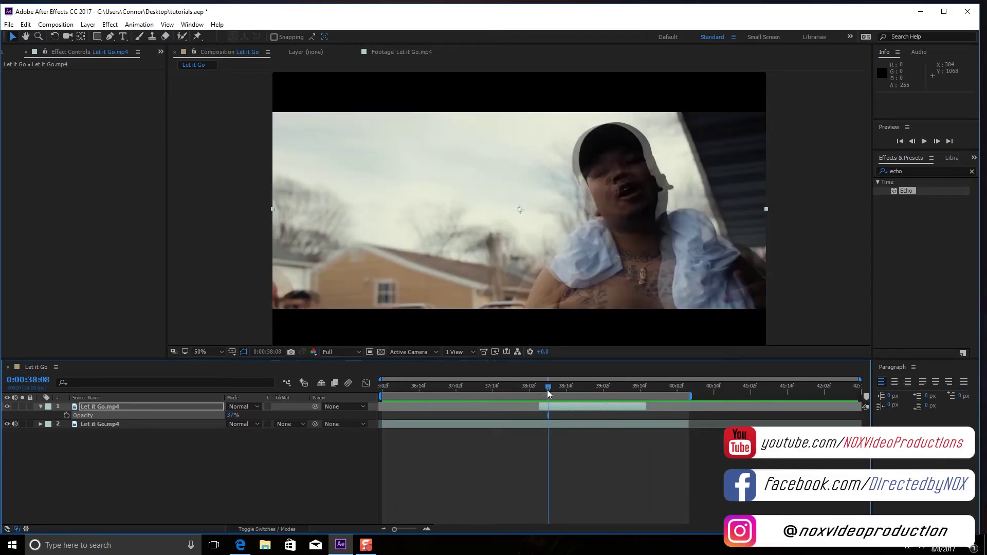